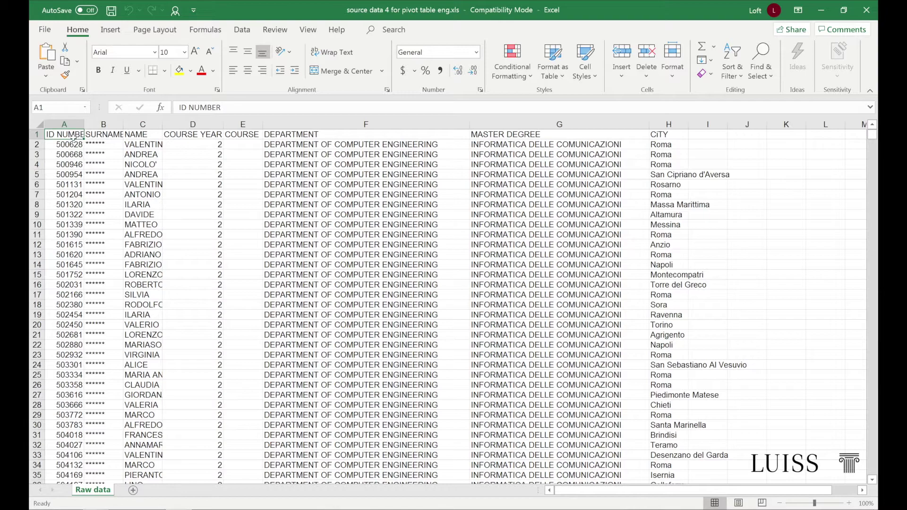
Look through the student records on the Raw data sheet, checking the department, master degree, course and city columns
key("Page_Down")
key("Page_Down")
key("Page_Down")
key("Page_Down")
key("Page_Down")
key("Page_Down")
key("Page_Down")
key("Page_Down")
key("Page_Down")
key("Page_Down")
key("Page_Down")
key("Page_Down")
key("Page_Down")
key("Page_Down")
key("Page_Down")
key("Page_Down")
key("Page_Down")
key("Page_Down")
key("Page_Down")
key("Page_Down")
key("Page_Down")
key("Page_Down")
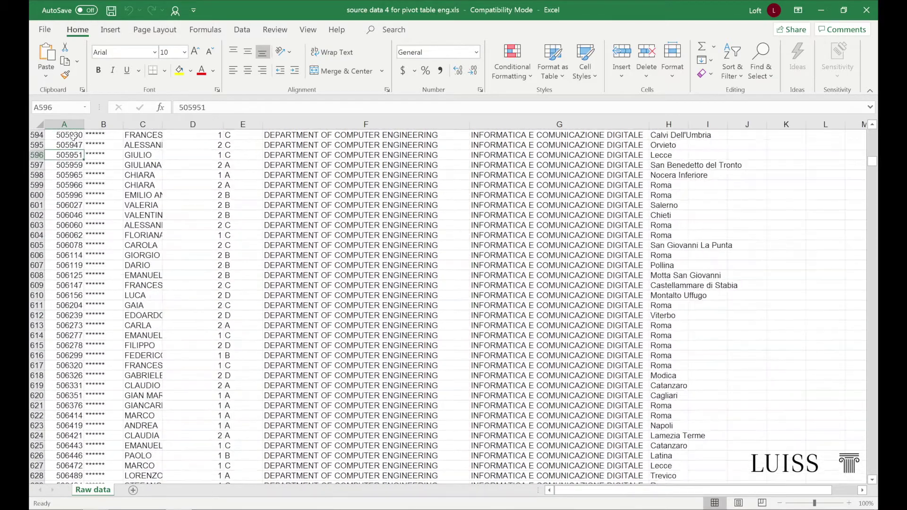
key("Page_Down")
key("Page_Down")
key("Page_Down")
key("Page_Down")
key("Page_Down")
key("Page_Down")
key("Page_Down")
key("Page_Down")
key("Page_Down")
key("Page_Down")
key("Page_Down")
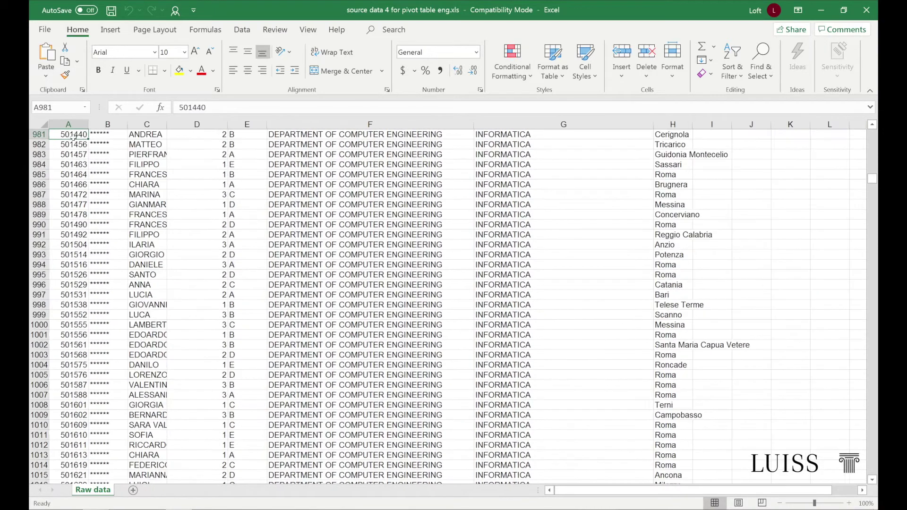
key("Page_Down")
key("Page_Down")
key("Page_Down")
key("Page_Down")
key("Page_Down")
key("Page_Down")
key("Page_Down")
key("Page_Down")
key("Page_Down")
key("Page_Down")
key("Page_Down")
key("Page_Down")
key("Page_Down")
key("Page_Down")
key("Page_Down")
key("Page_Down")
key("Page_Down")
key("Page_Down")
key("Page_Down")
key("Page_Down")
key("Page_Down")
key("Page_Down")
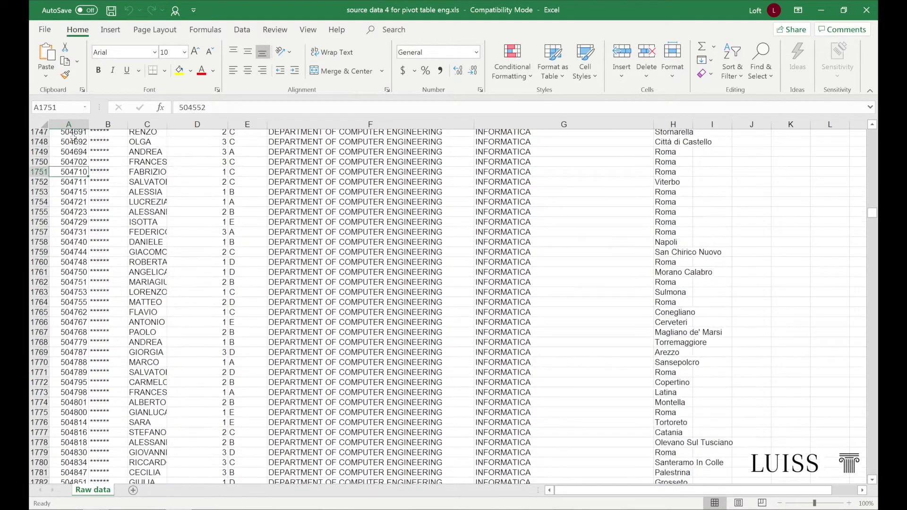
key("Page_Down")
key("Page_Down")
key("Page_Down")
key("Page_Down")
key("Page_Down")
key("Page_Down")
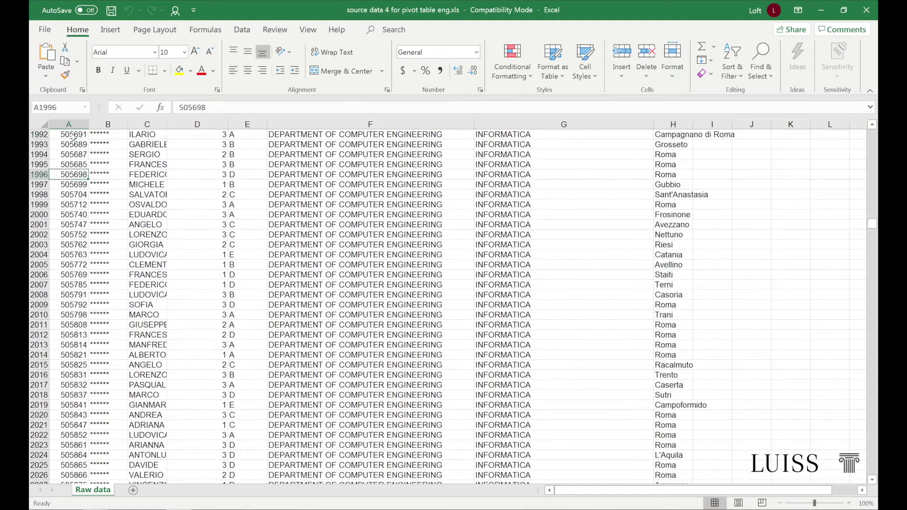
key("Page_Down")
key("Page_Down")
key("Page_Down")
key("Page_Down")
key("Page_Down")
key("Page_Down")
key("Page_Down")
key("Page_Down")
key("Page_Down")
key("Page_Down")
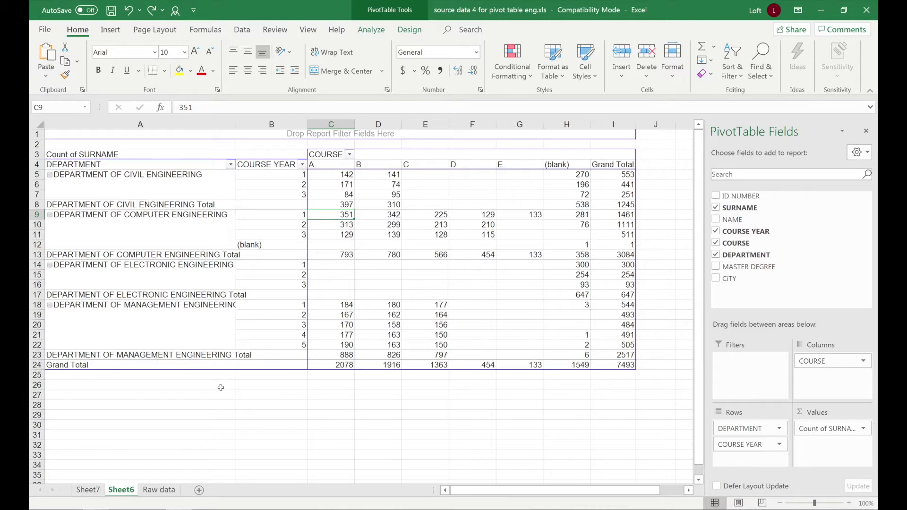
Drill down into the year 1 count of the Department of Electronic Engineering and look through its student records
key("ctrl+y")
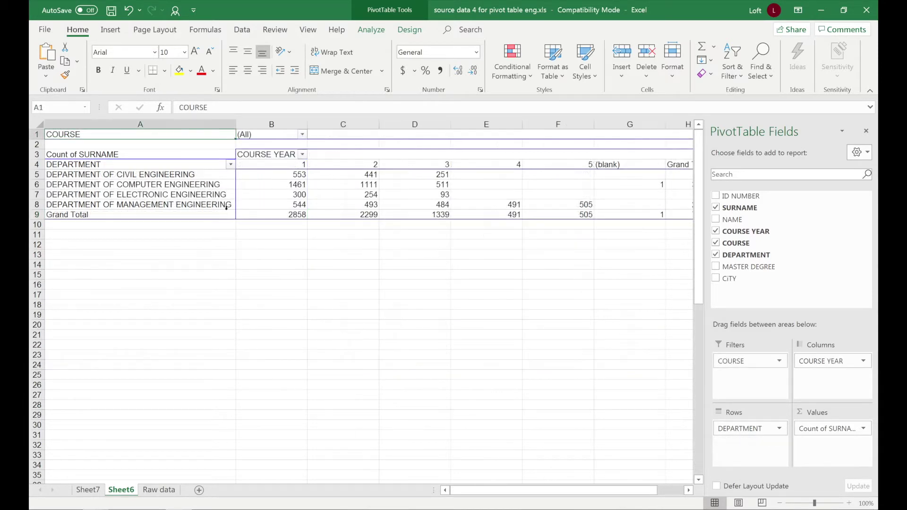
left_click(253, 194)
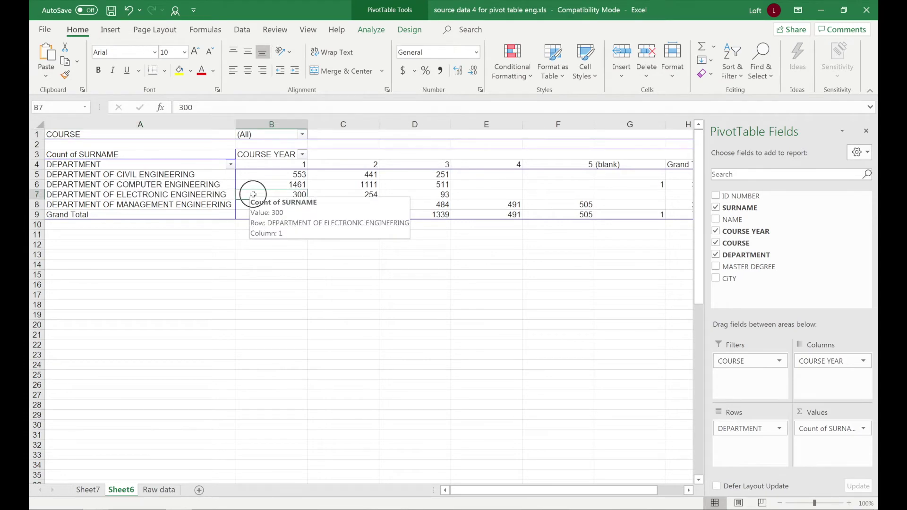
double_click(253, 195)
left_click(230, 182)
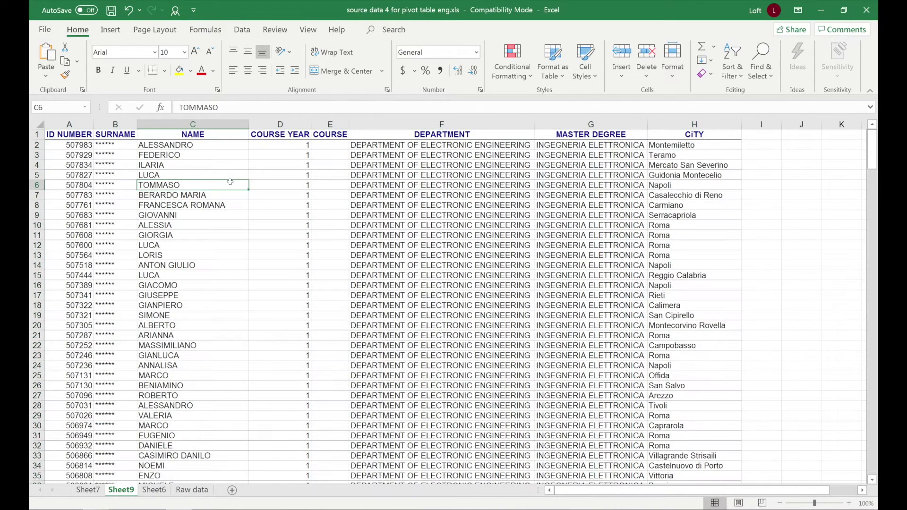
key("Page_Down")
key("Page_Down")
key("Page_Down")
key("Page_Down")
key("Page_Down")
key("Page_Down")
key("Page_Down")
key("Page_Down")
key("Page_Down")
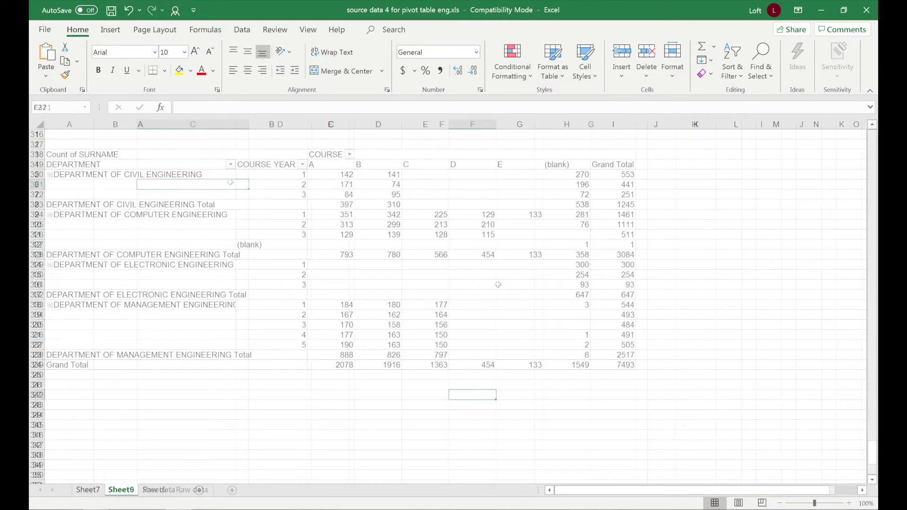
left_click(329, 215)
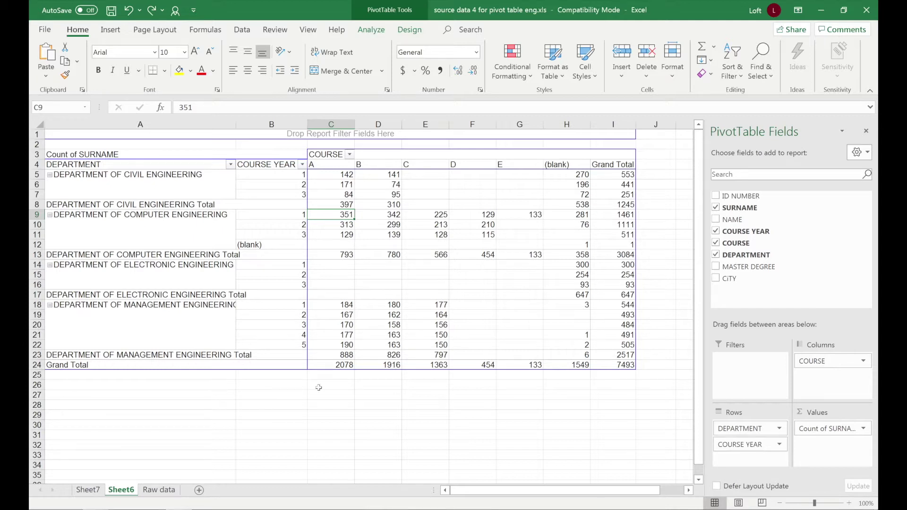
mouse_move(812, 362)
left_mouse_down()
mouse_move(780, 429)
mouse_move(759, 438)
mouse_move(823, 366)
left_mouse_up()
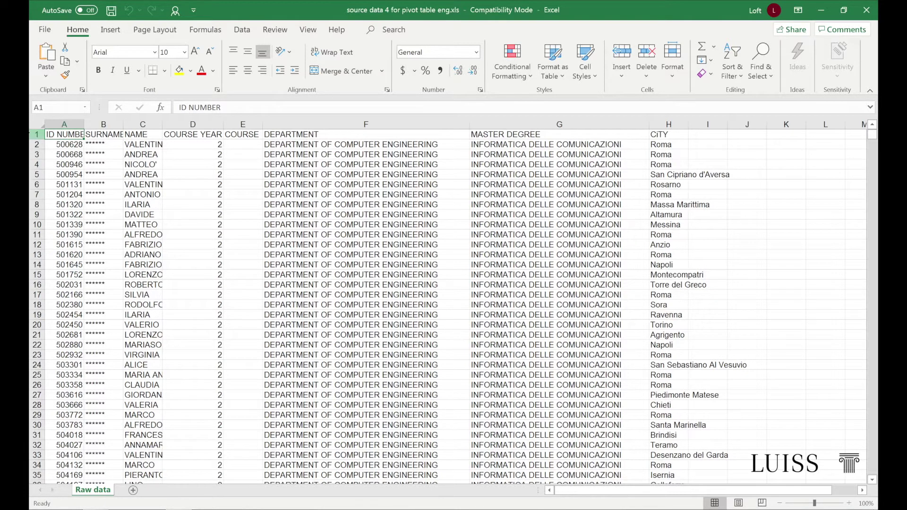
Format the whole student list on the Raw data sheet as a table with the first blue Medium style
left_click(35, 134)
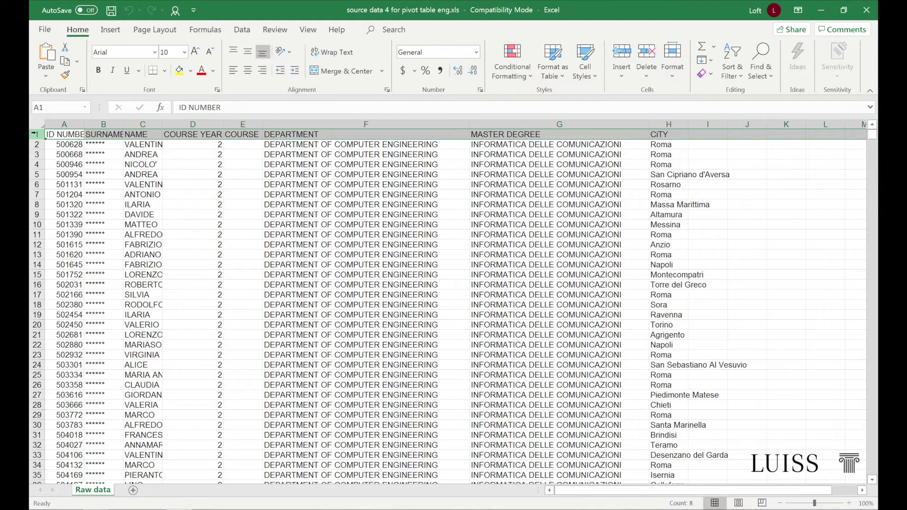
left_click(67, 134)
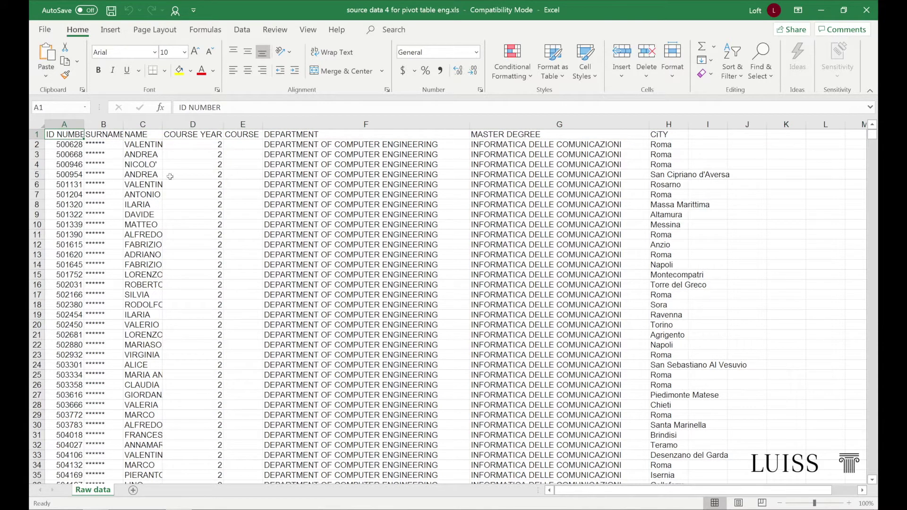
left_click(565, 79)
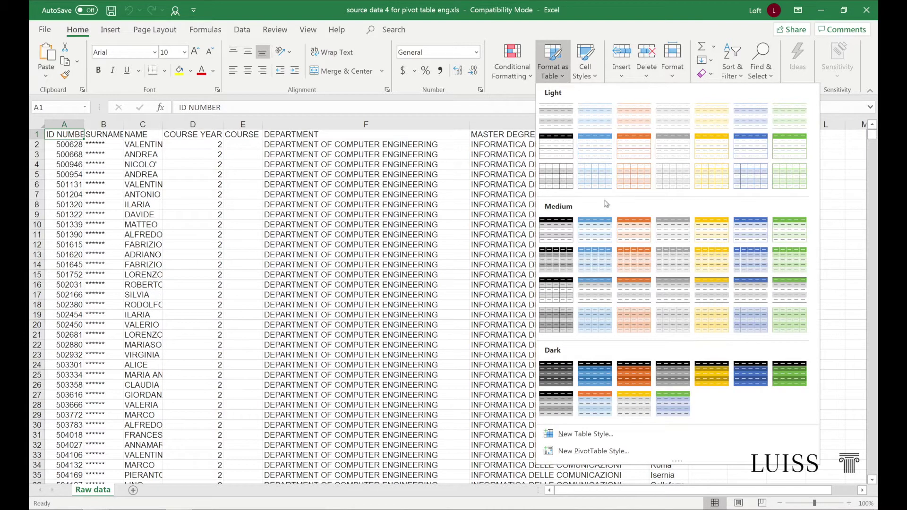
left_click(604, 232)
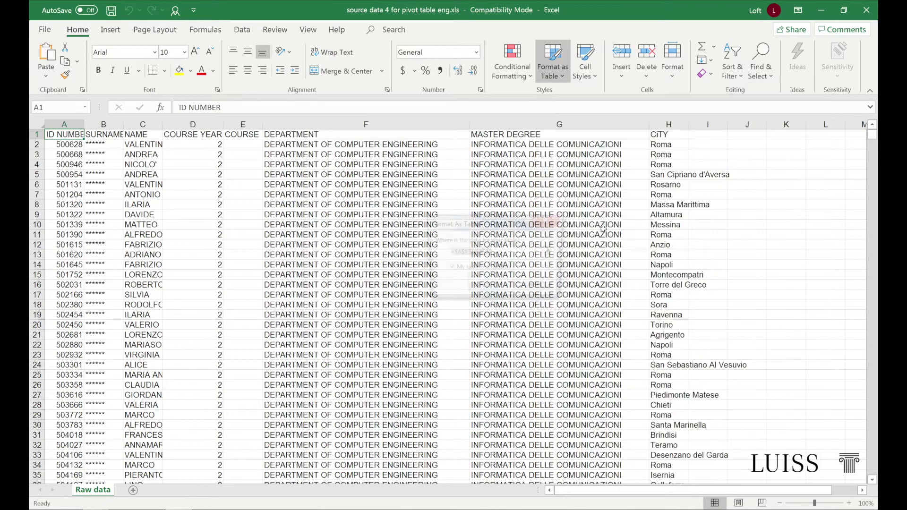
left_click(487, 288)
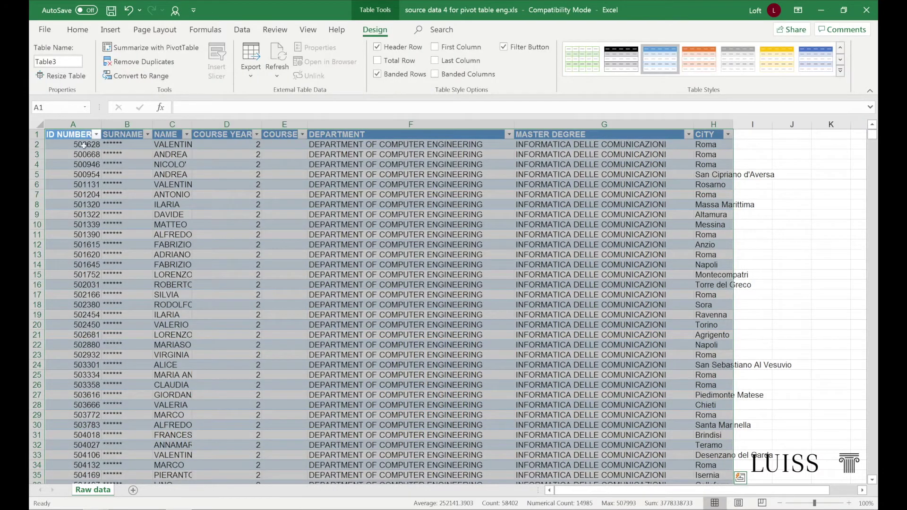
Create a PivotTable from Table3 on a new worksheet
left_click(74, 136)
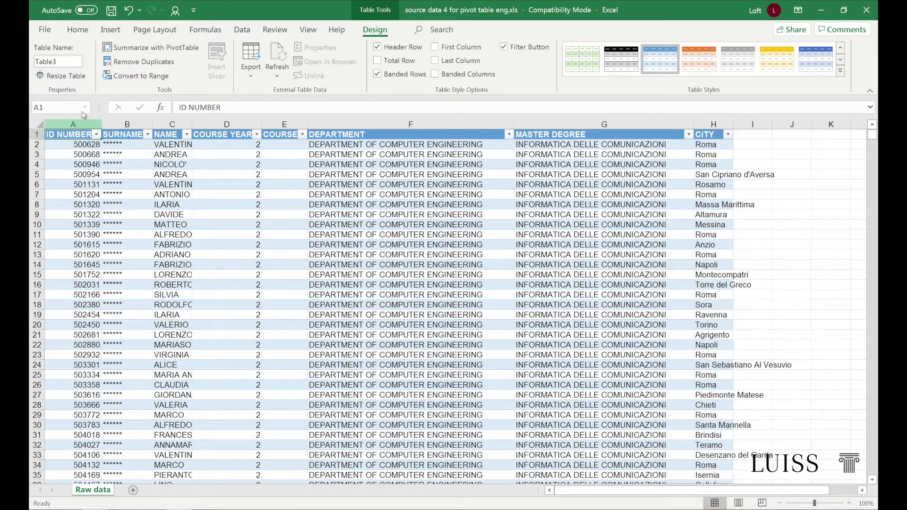
left_click(108, 30)
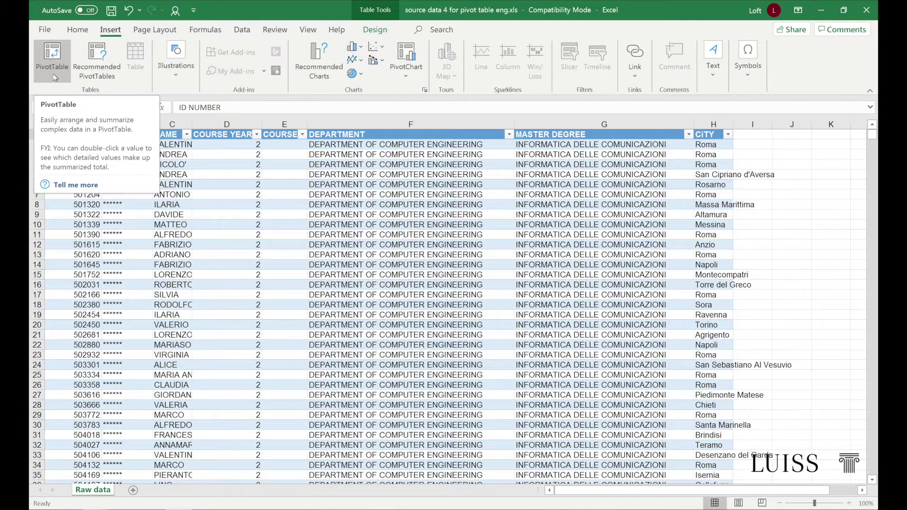
left_click(52, 61)
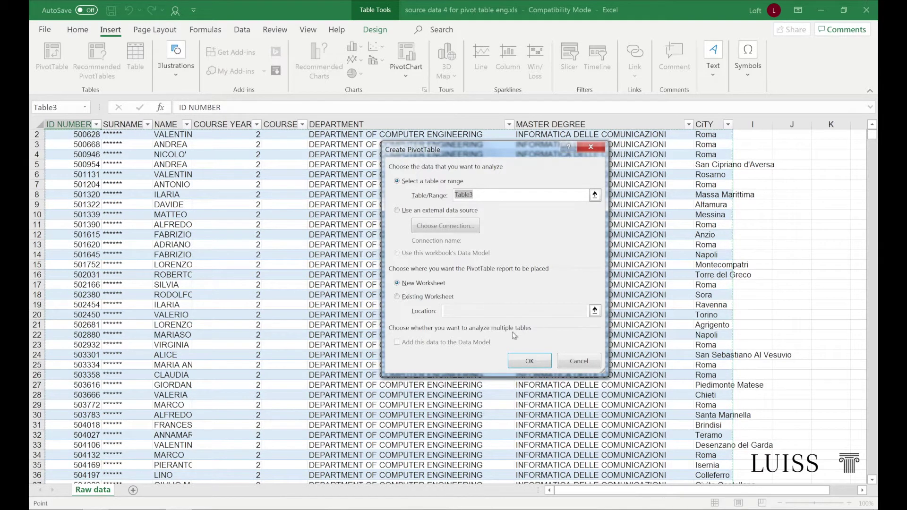
left_click(528, 360)
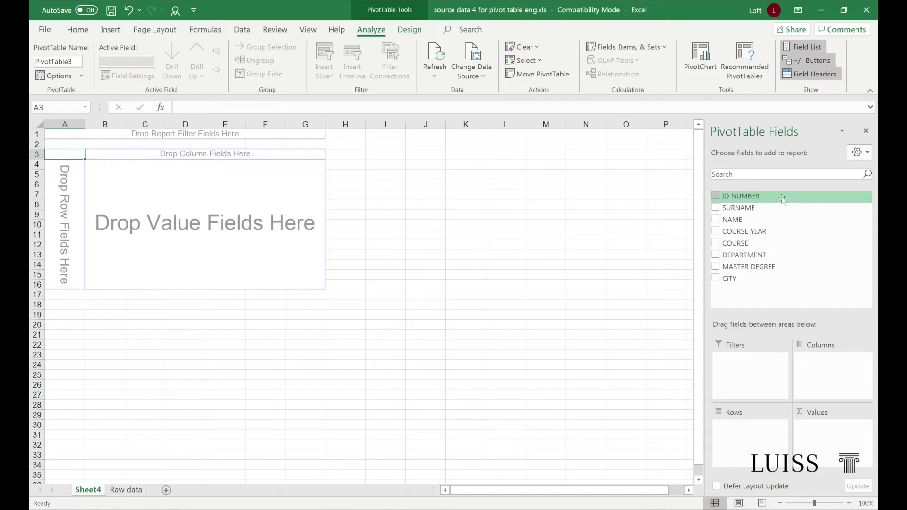
Lay out the PivotTable with the count of SURNAME as values, DEPARTMENT as rows and COURSE YEAR as columns
left_click_drag(758, 209, 817, 430)
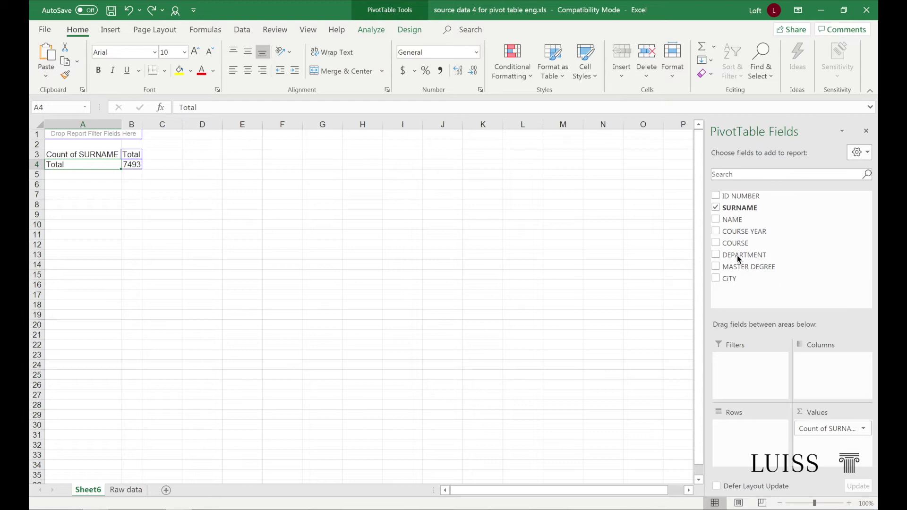
left_click_drag(743, 266, 741, 427)
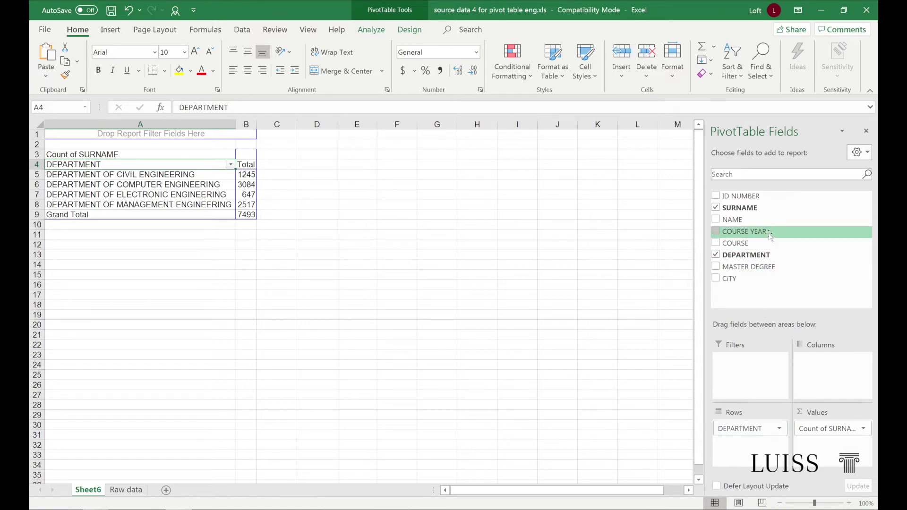
left_click_drag(770, 234, 826, 373)
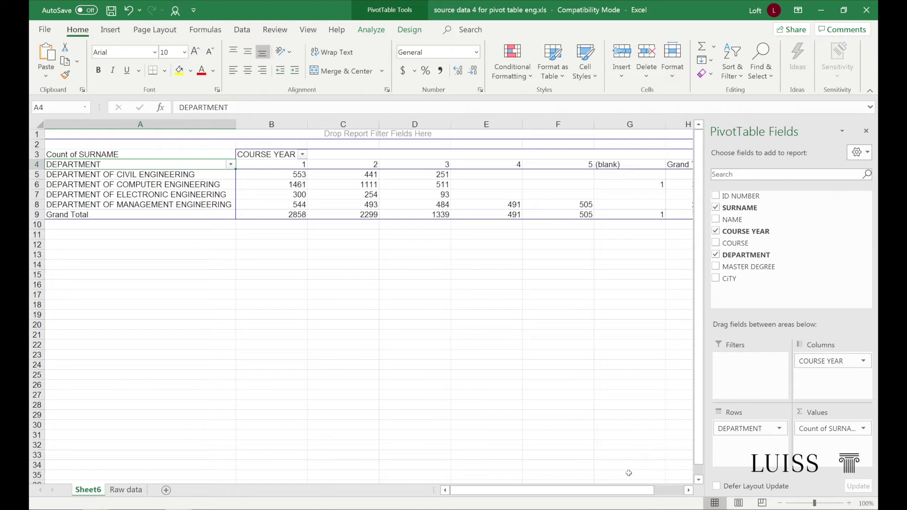
left_click_drag(617, 491, 602, 493)
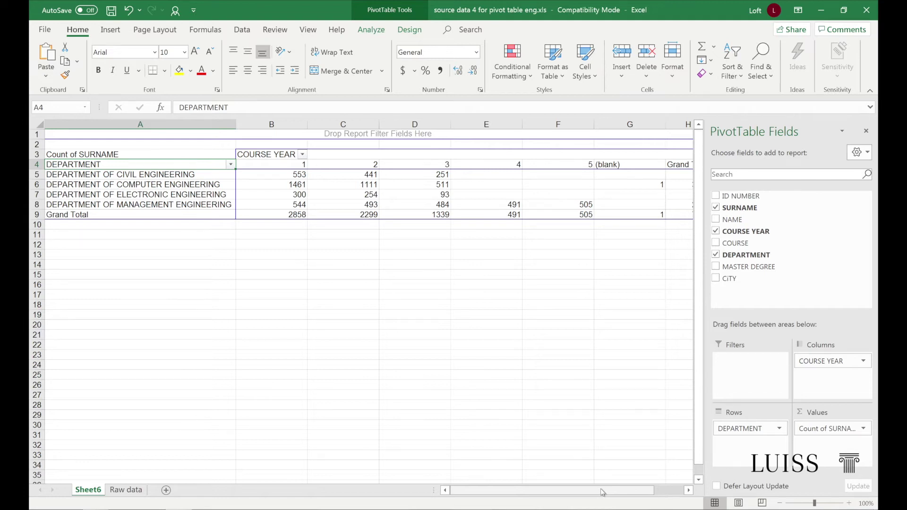
Add COURSE as a report filter and restrict the PivotTable to course A
left_click_drag(722, 245, 743, 370)
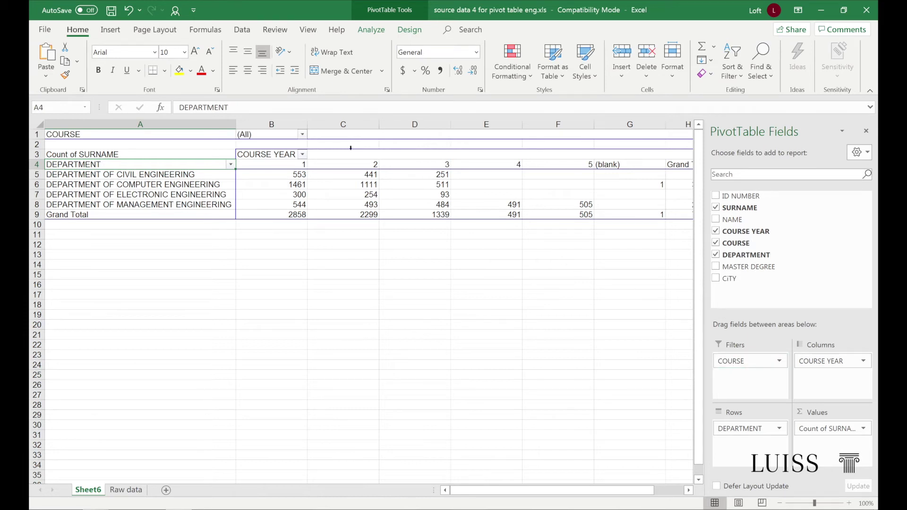
left_click(301, 135)
left_click(178, 173)
left_click(227, 334)
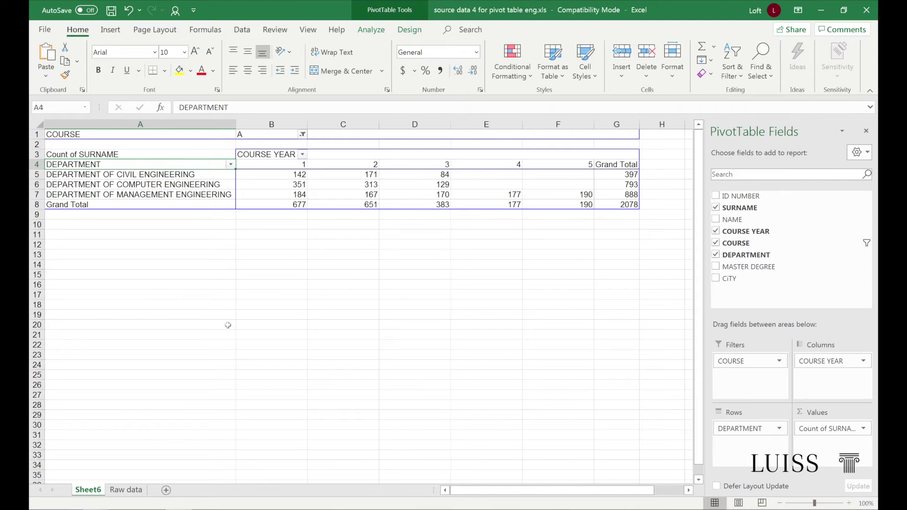
Extract the records behind the year 1 count of the Department of Civil Engineering to a new sheet and look through them
left_click(278, 173)
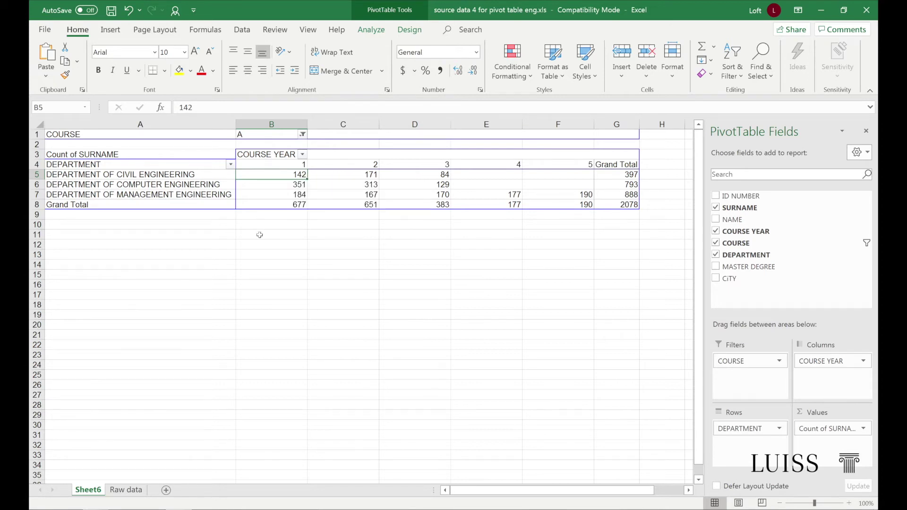
double_click(280, 174)
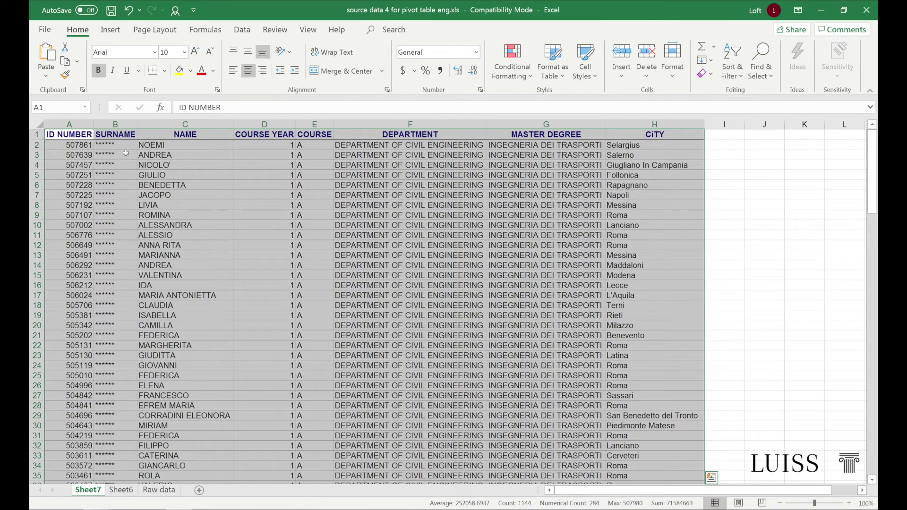
left_click(87, 144)
scroll(107, 268, "down", 1)
scroll(108, 268, "down", 13)
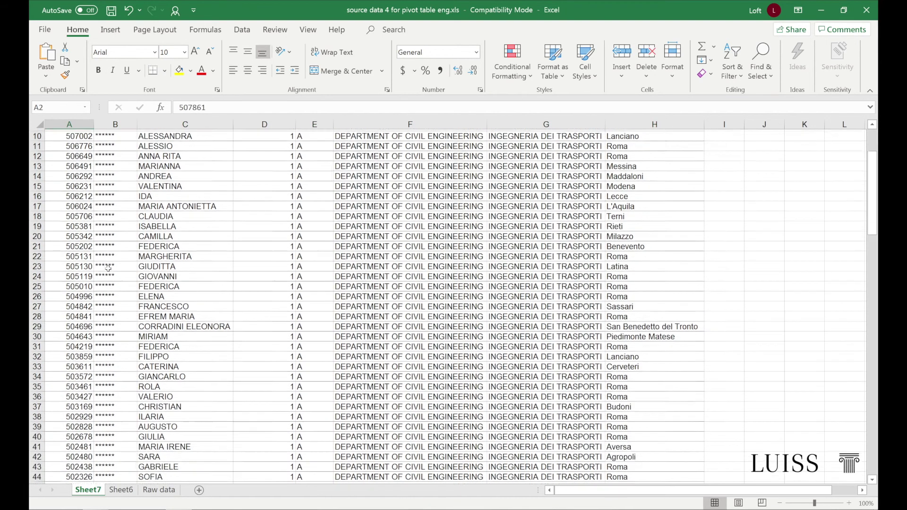
scroll(108, 268, "down", 14)
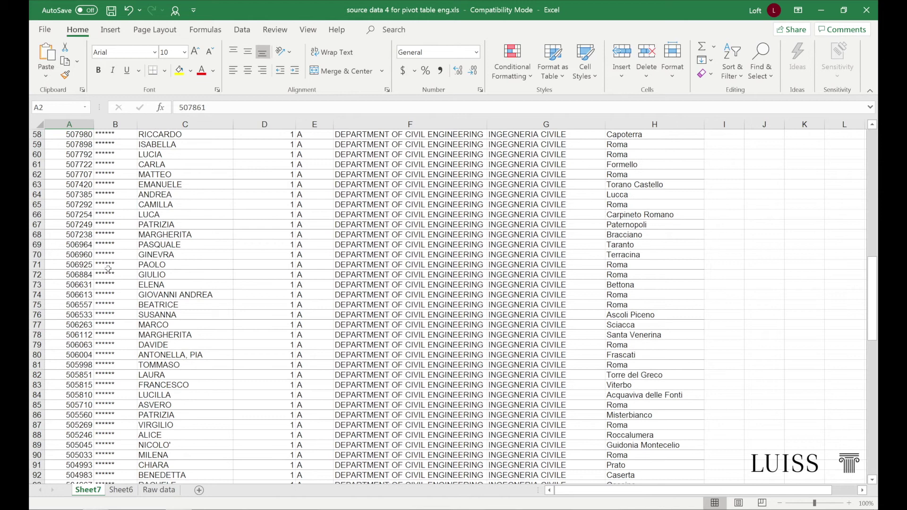
scroll(108, 267, "right", 4)
scroll(108, 267, "right", 3)
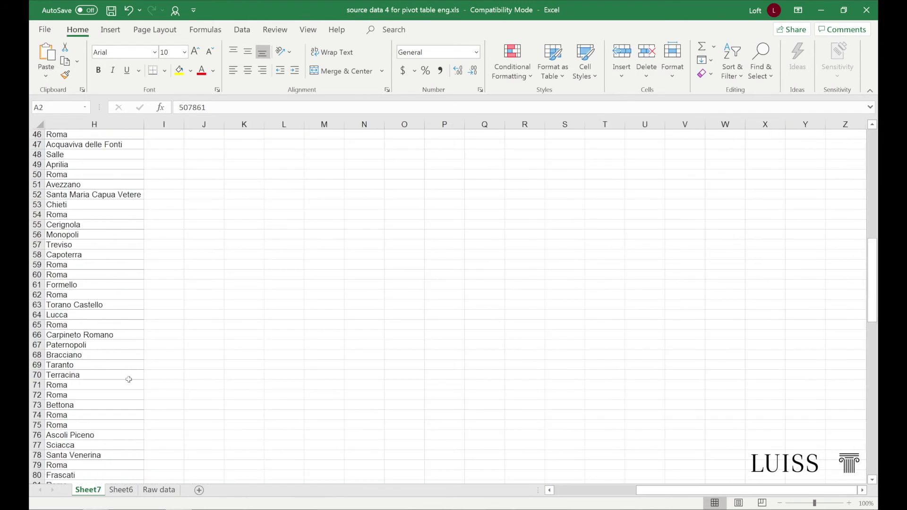
Return to the PivotTable on Sheet6 and remove the COURSE, COURSE YEAR and DEPARTMENT fields, leaving only the SURNAME count
left_click(122, 490)
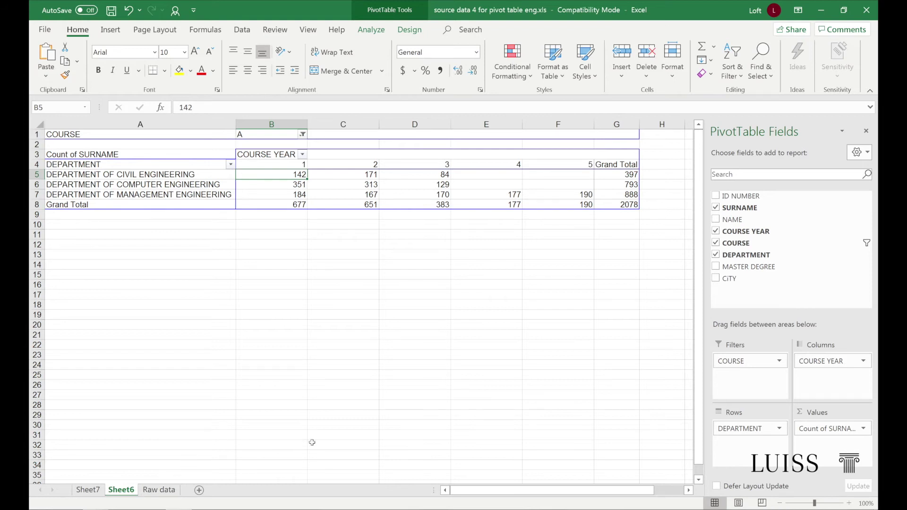
left_click_drag(737, 362, 577, 295)
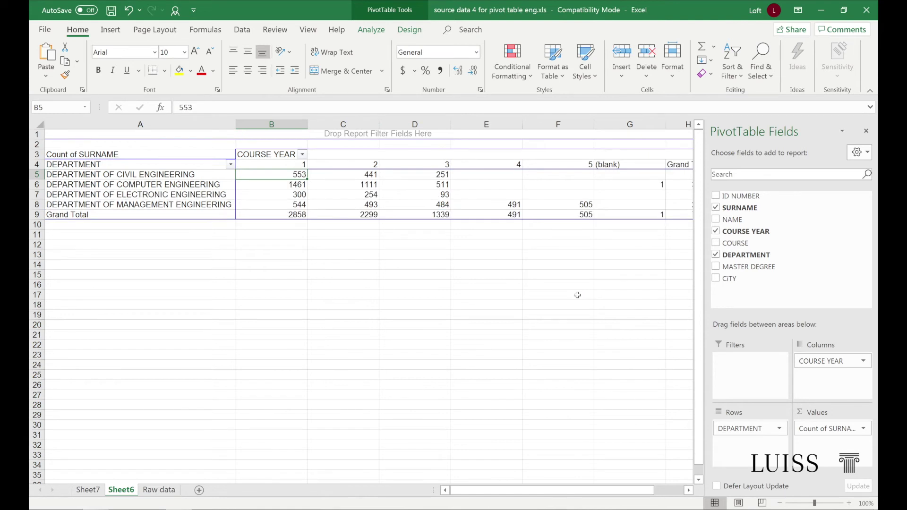
left_click_drag(821, 362, 611, 269)
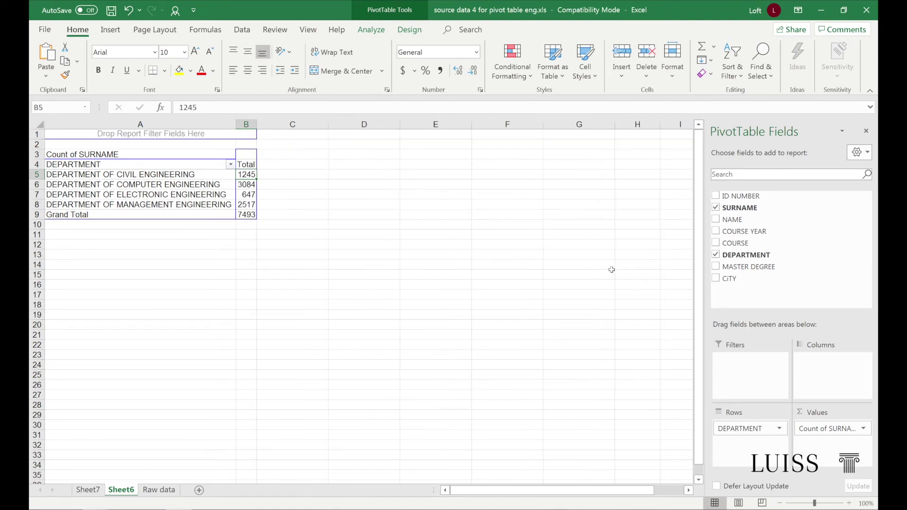
left_click(716, 258)
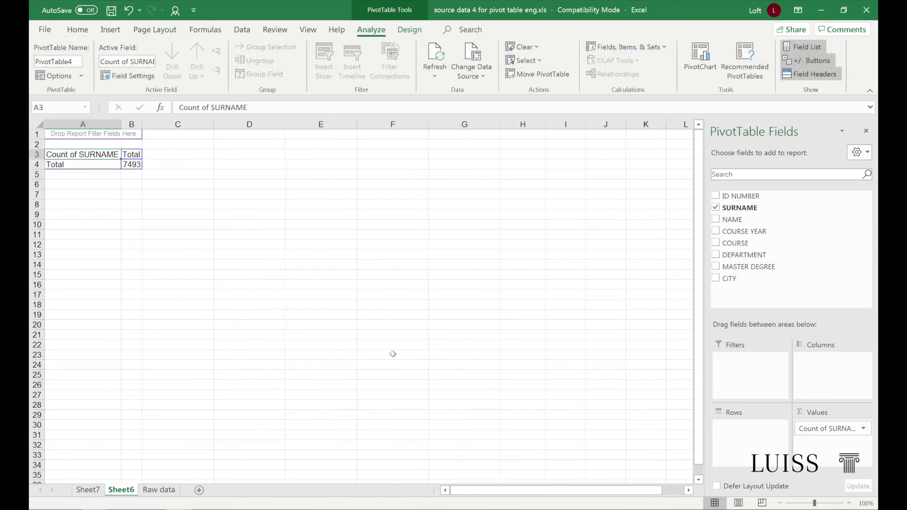
Replace the SURNAME count in the PivotTable values with ID NUMBER, summarised by Count
right_click(133, 165)
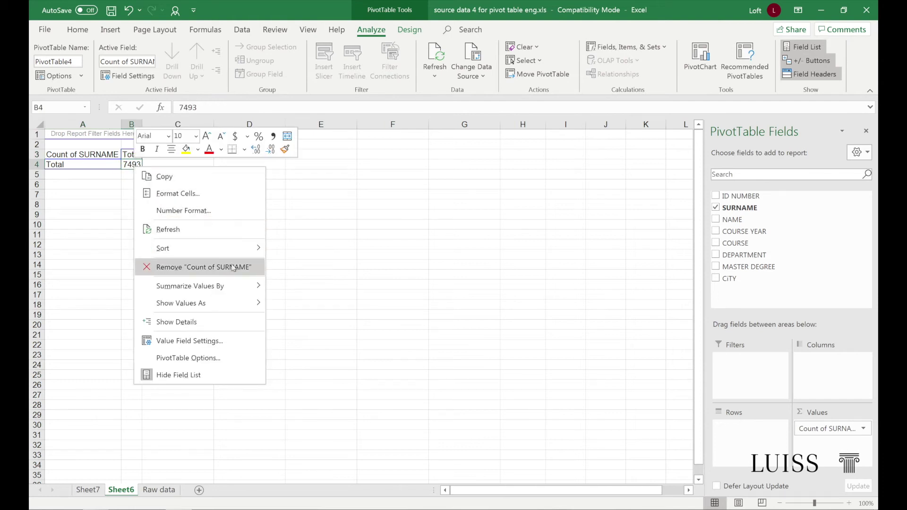
left_click(259, 270)
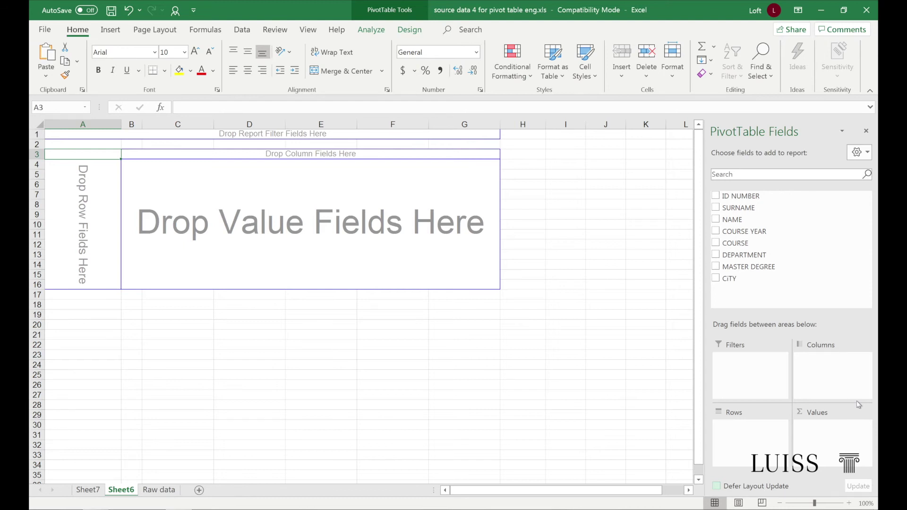
left_click_drag(744, 196, 824, 435)
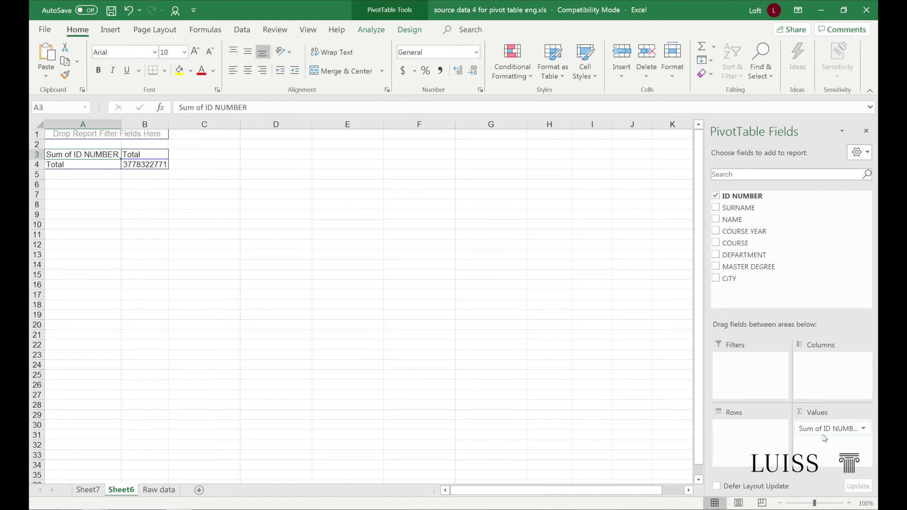
left_click(863, 430)
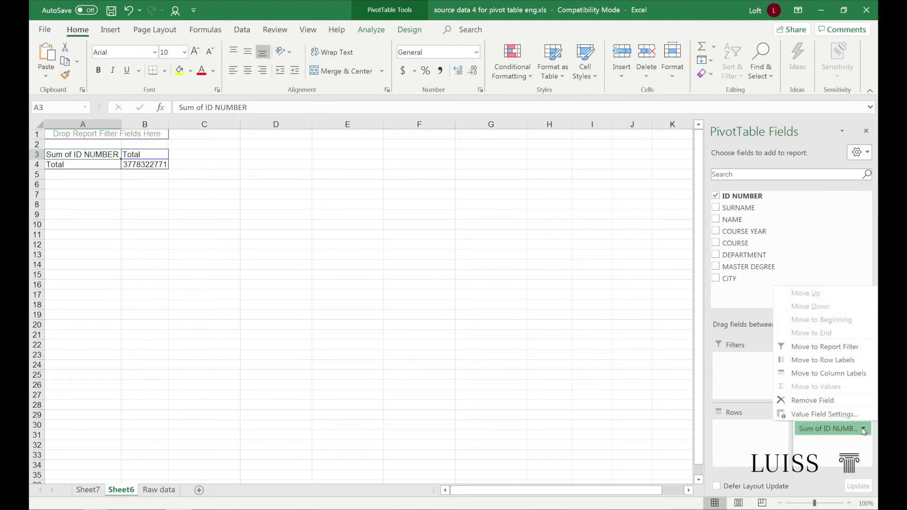
left_click(862, 417)
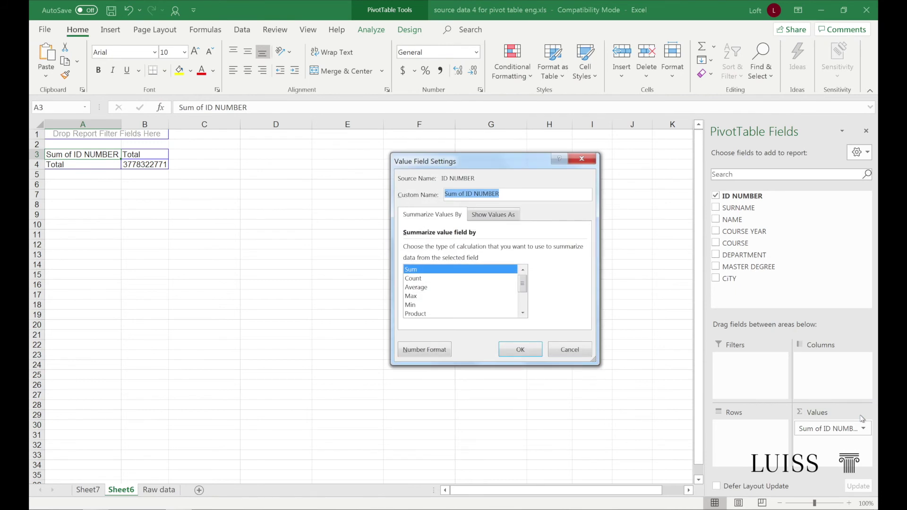
left_click(487, 281)
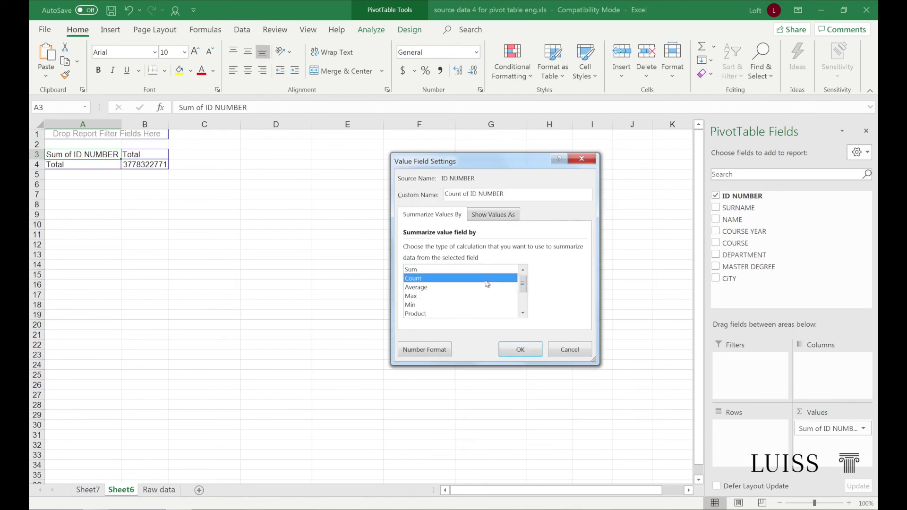
left_click(508, 349)
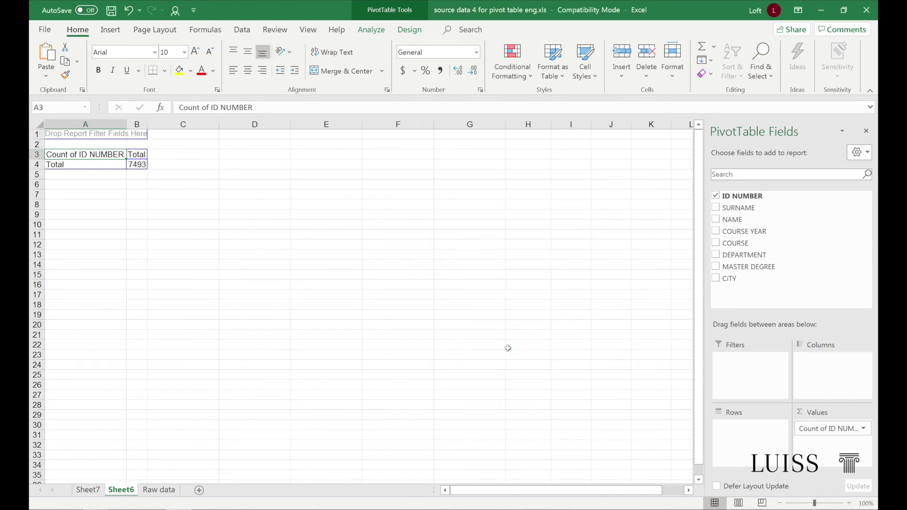
Show the ID NUMBER count as % of Grand Total
left_click(864, 429)
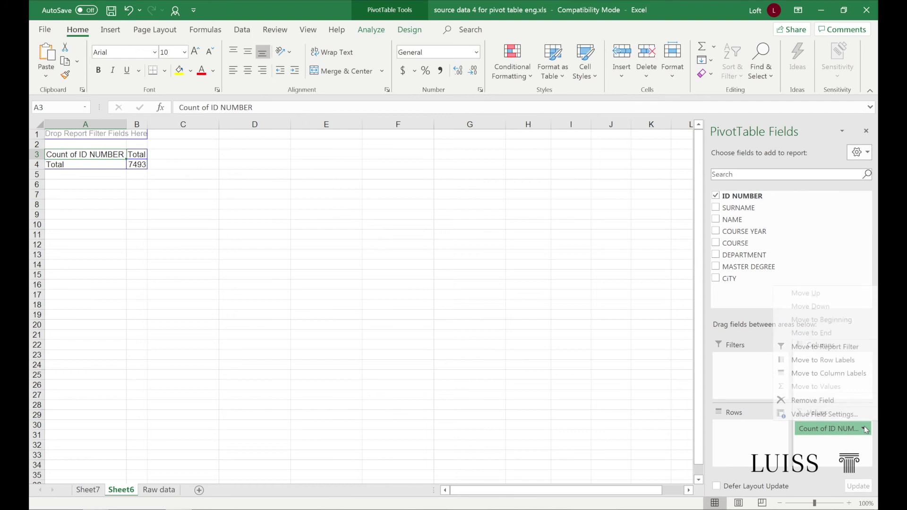
left_click(852, 414)
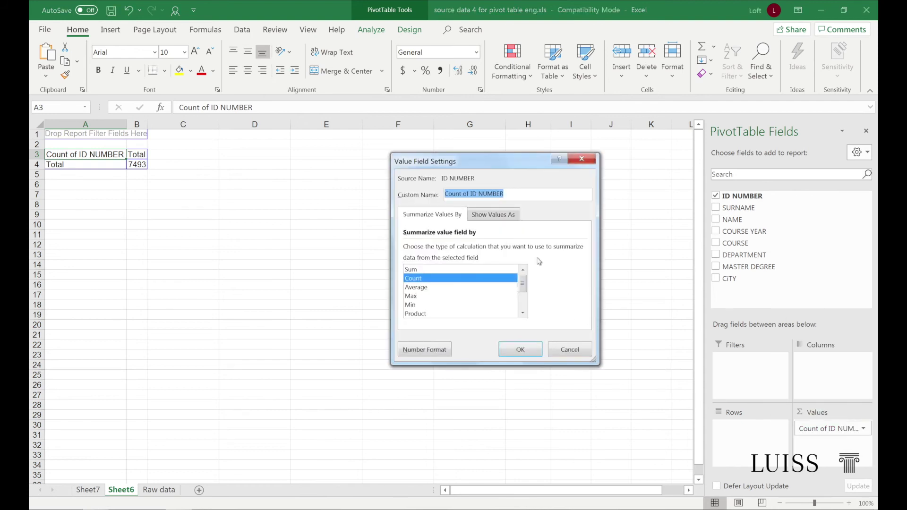
left_click(492, 221)
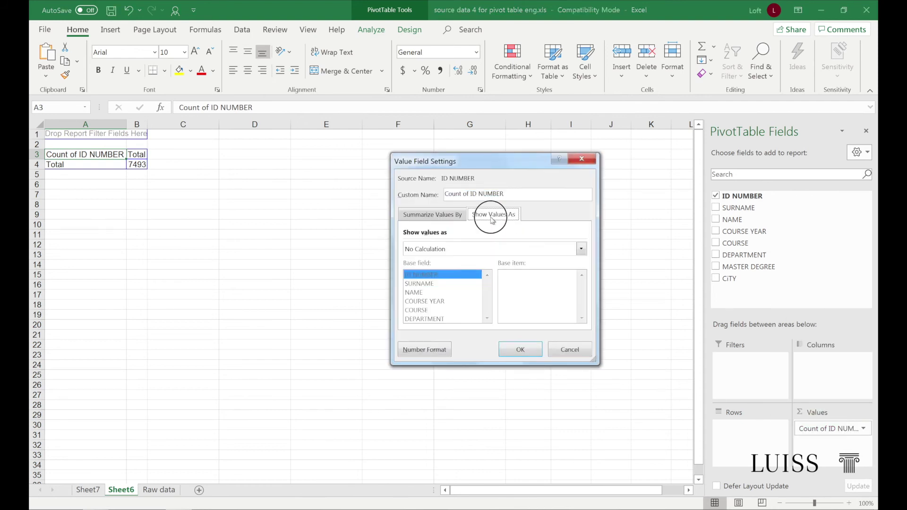
left_click(581, 248)
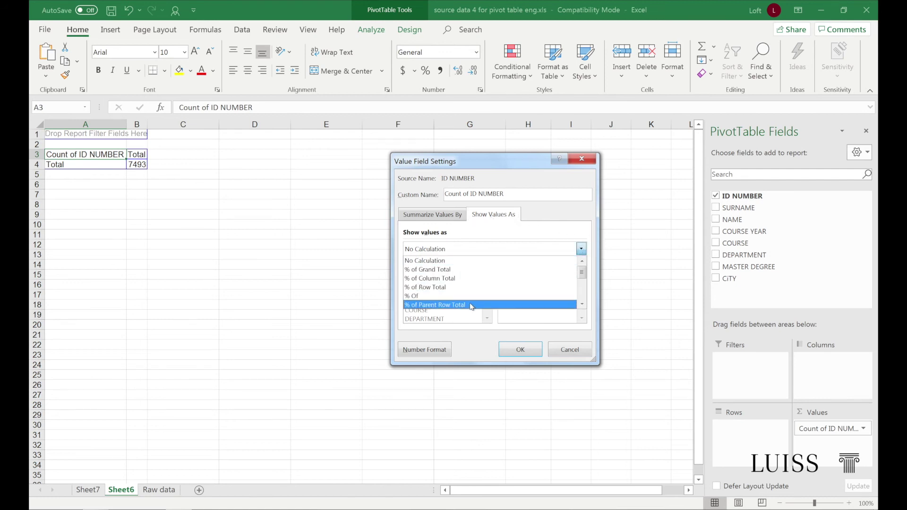
left_click(473, 271)
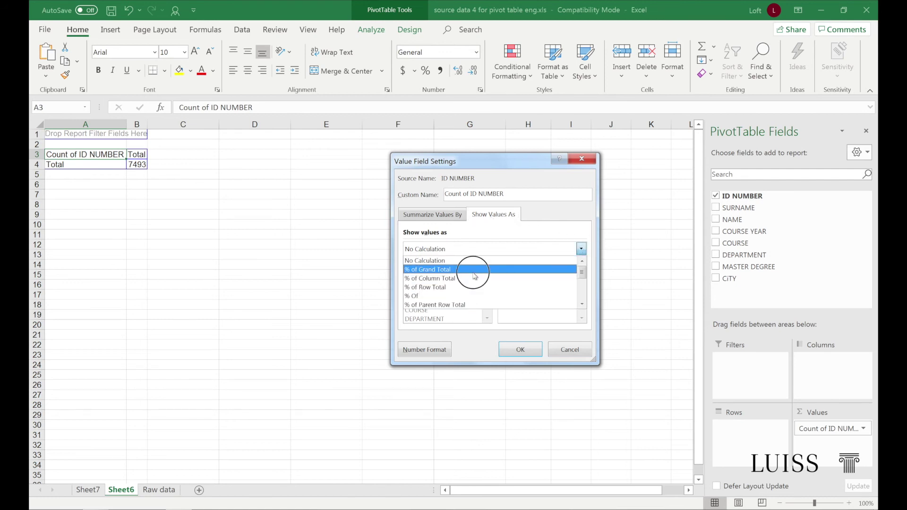
left_click(508, 349)
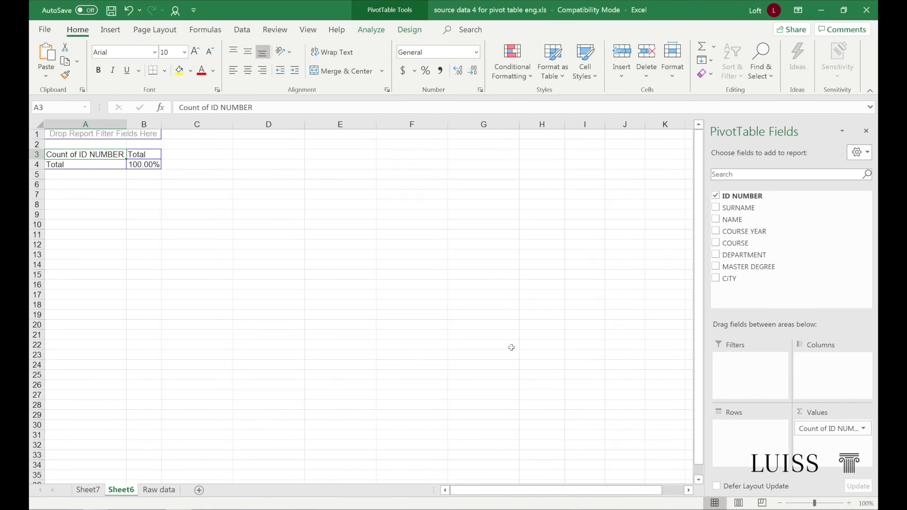
Break the PivotTable down by COURSE in rows and add ID NUMBER as a second value summarised by Count
left_click_drag(735, 243, 736, 432)
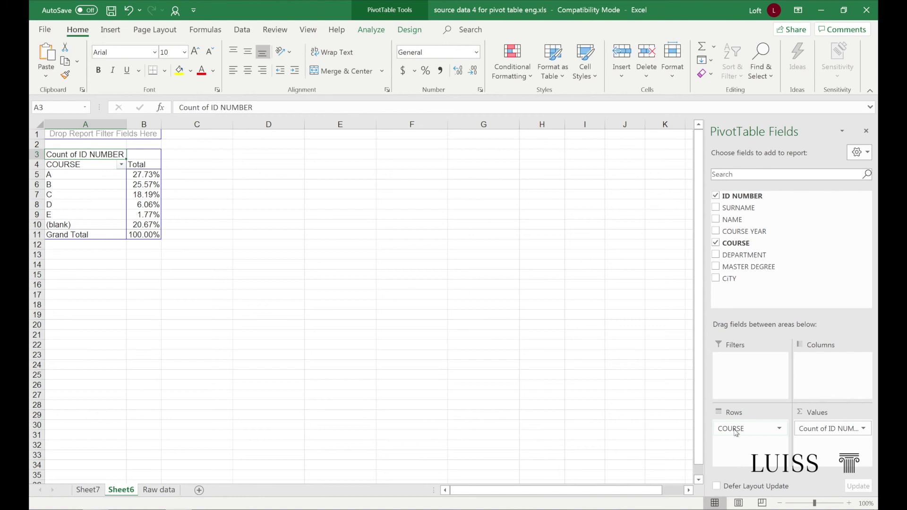
left_click(753, 197)
left_click_drag(754, 198, 821, 447)
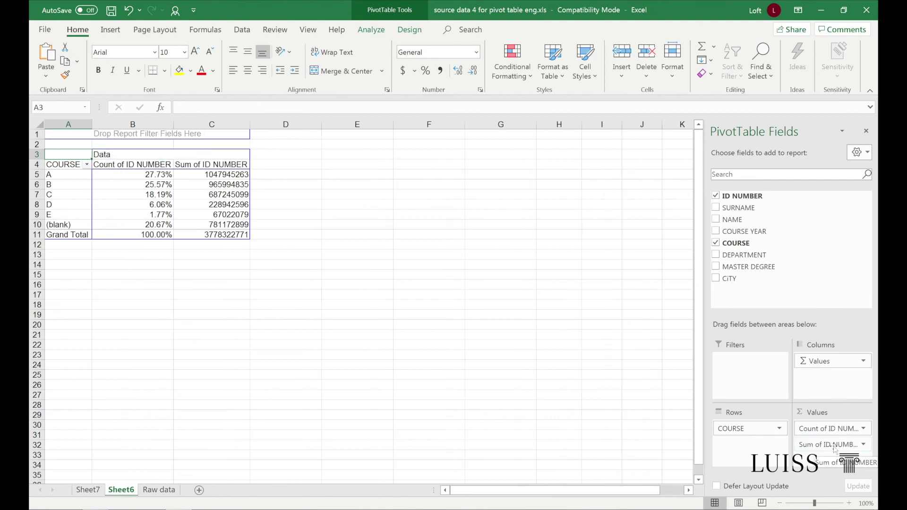
left_click(864, 445)
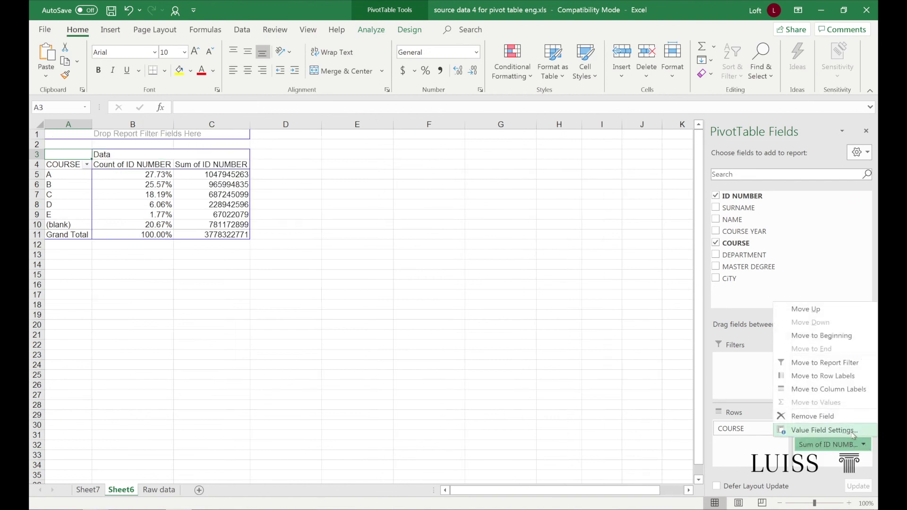
left_click(853, 434)
left_click(462, 279)
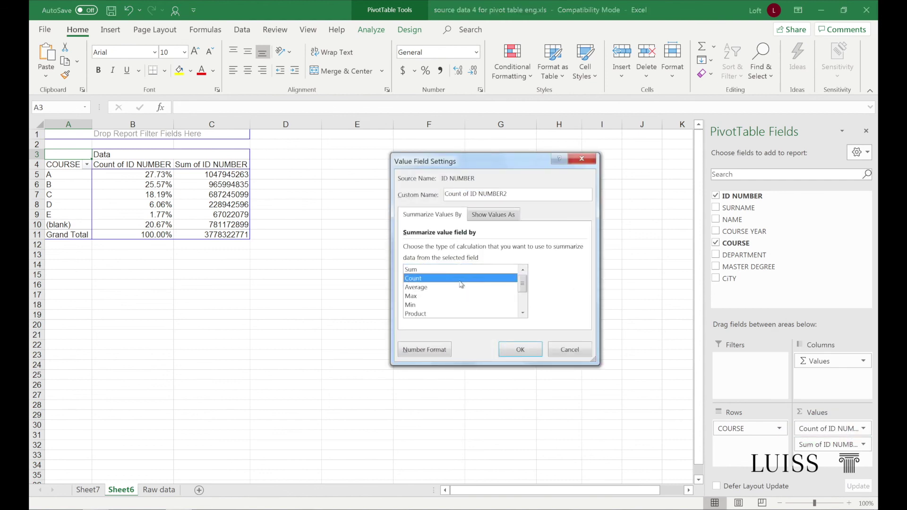
left_click(510, 348)
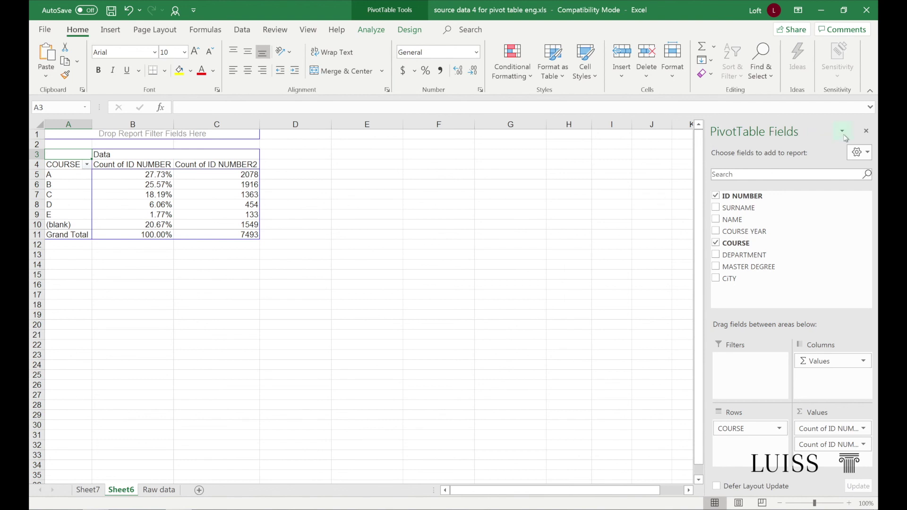
Hide the PivotTable field list and display it again
left_click(865, 137)
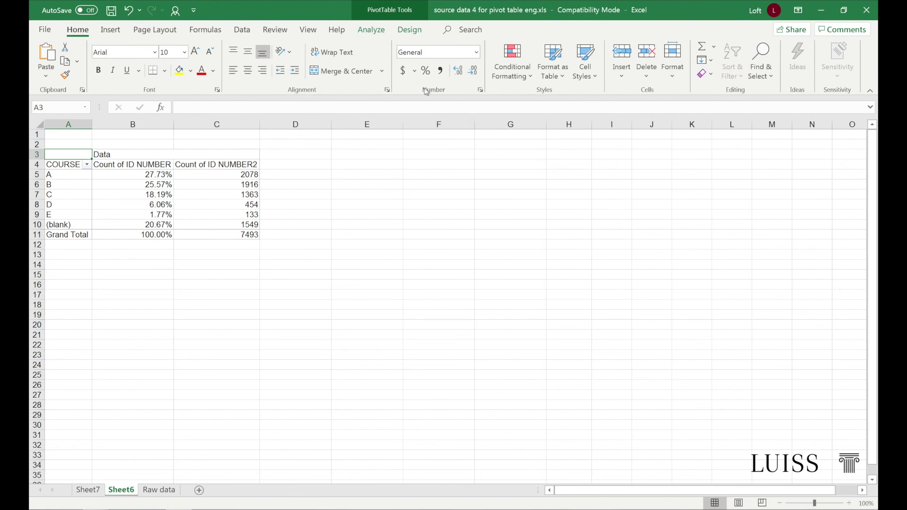
left_click(381, 29)
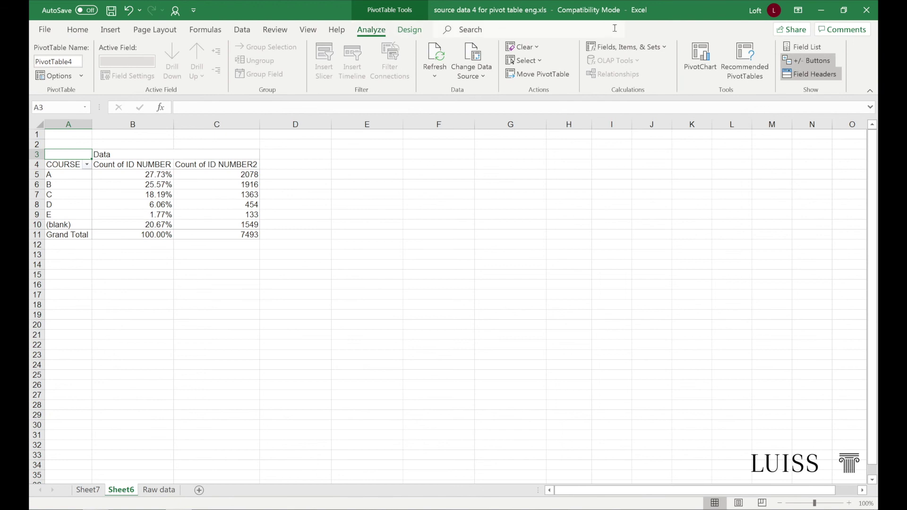
left_click(825, 51)
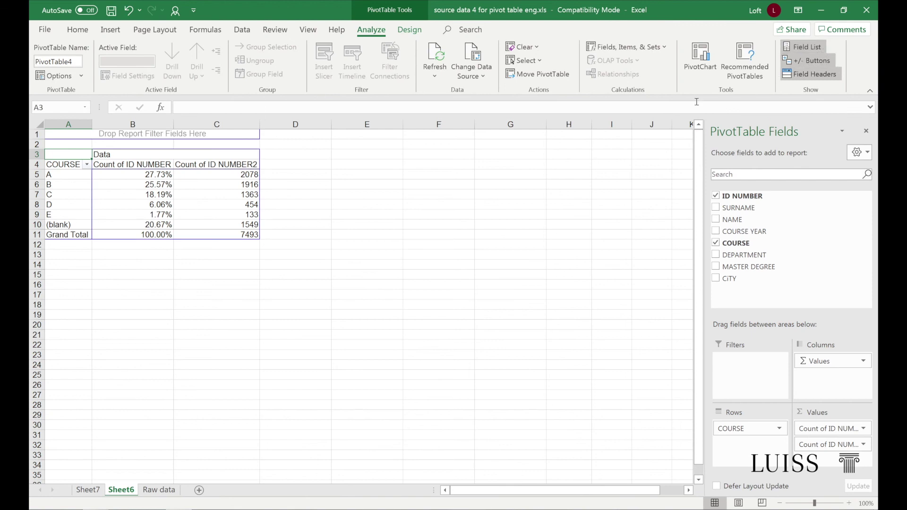
Try a light orange PivotTable style, followed by the blue style in the first row of the Medium group
left_click(378, 30)
left_click(412, 30)
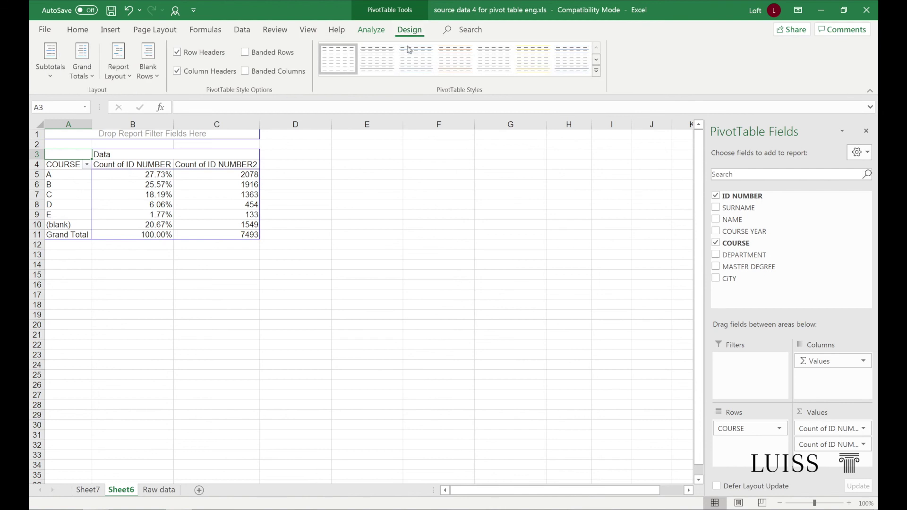
left_click(416, 61)
left_click(455, 59)
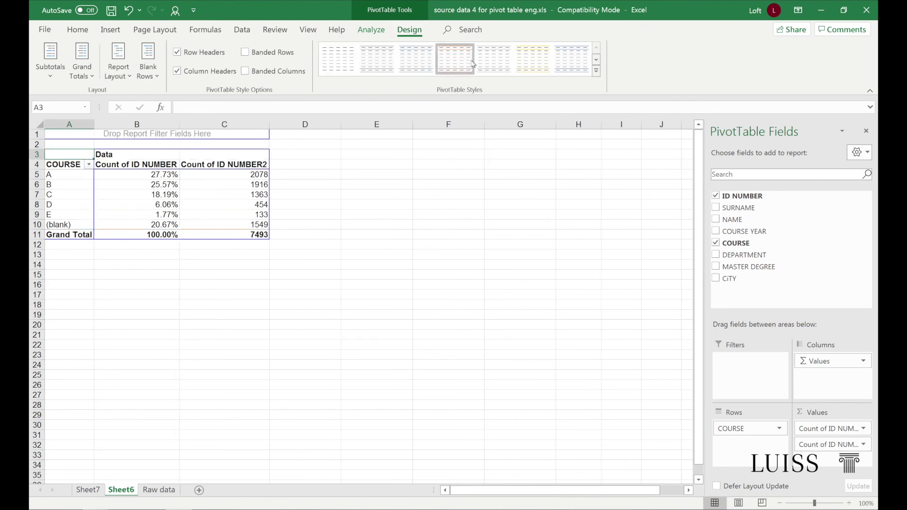
left_click(597, 71)
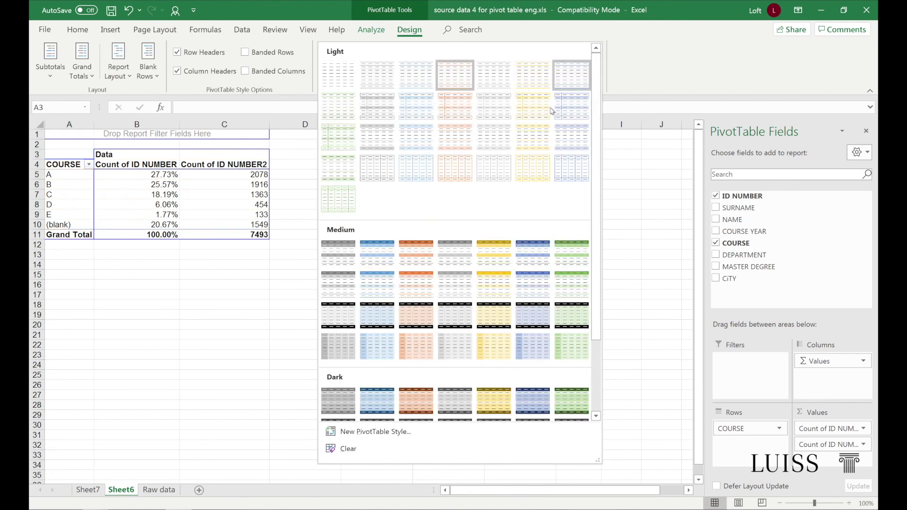
left_click(527, 256)
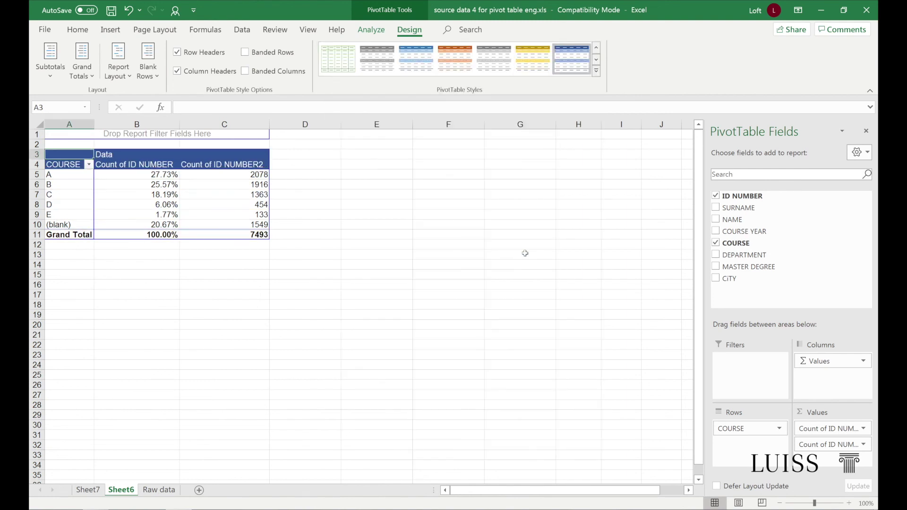
Apply the solid blue style from the third row of the Dark group to the PivotTable
left_click(596, 71)
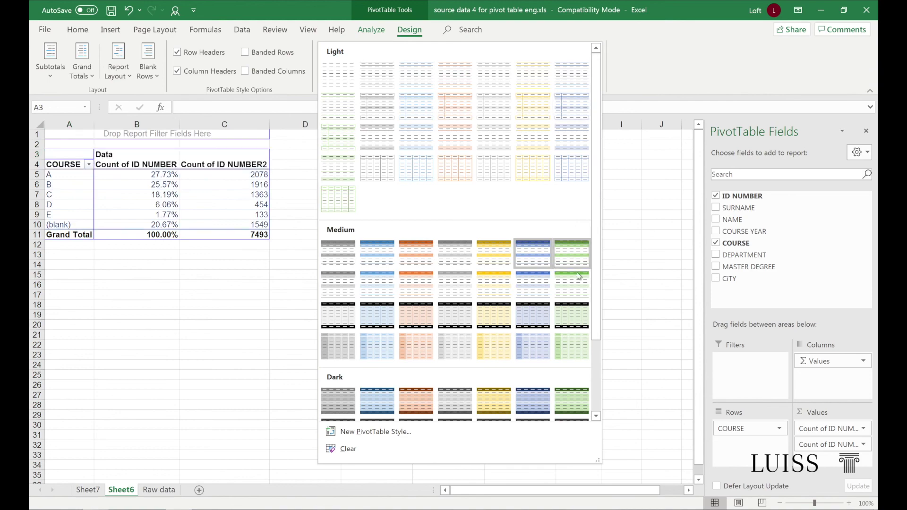
left_click_drag(595, 279, 594, 334)
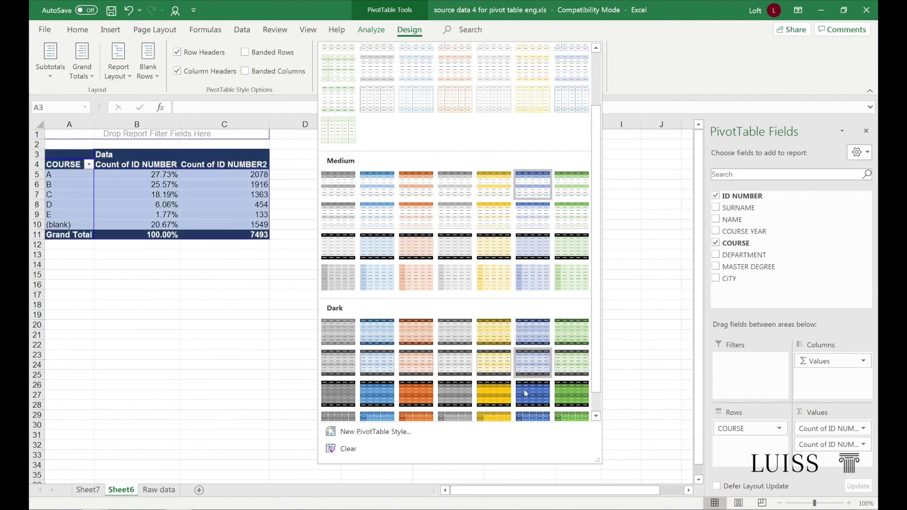
left_click(527, 396)
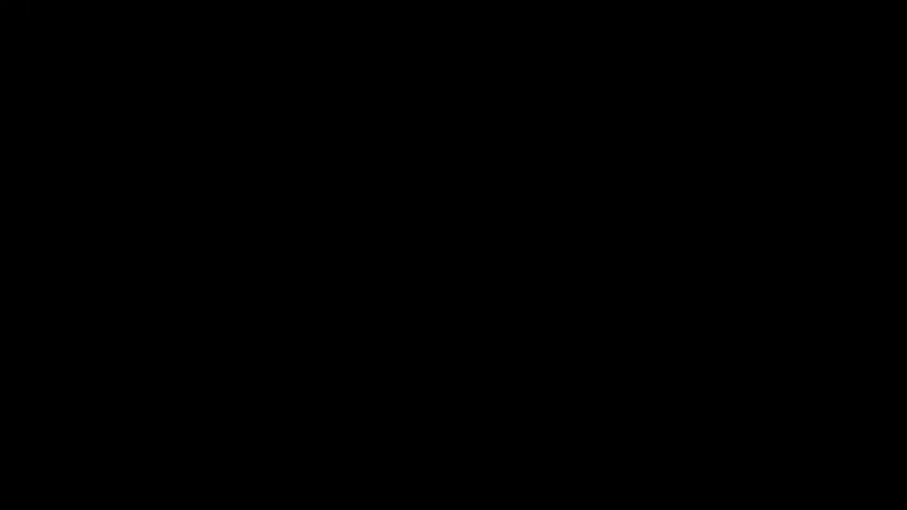